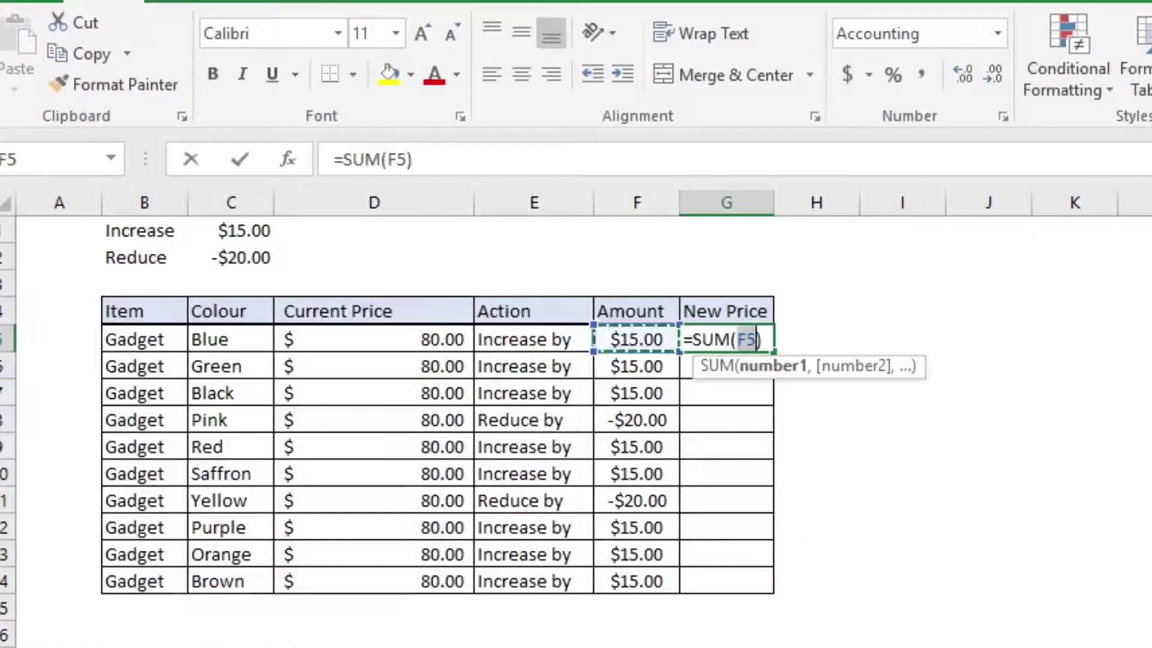
Step: Complete the New Price formula in G5 as =SUM(D5+F5) and fill it down to G14
{"action": "left_click", "coordinate": [374, 340]}
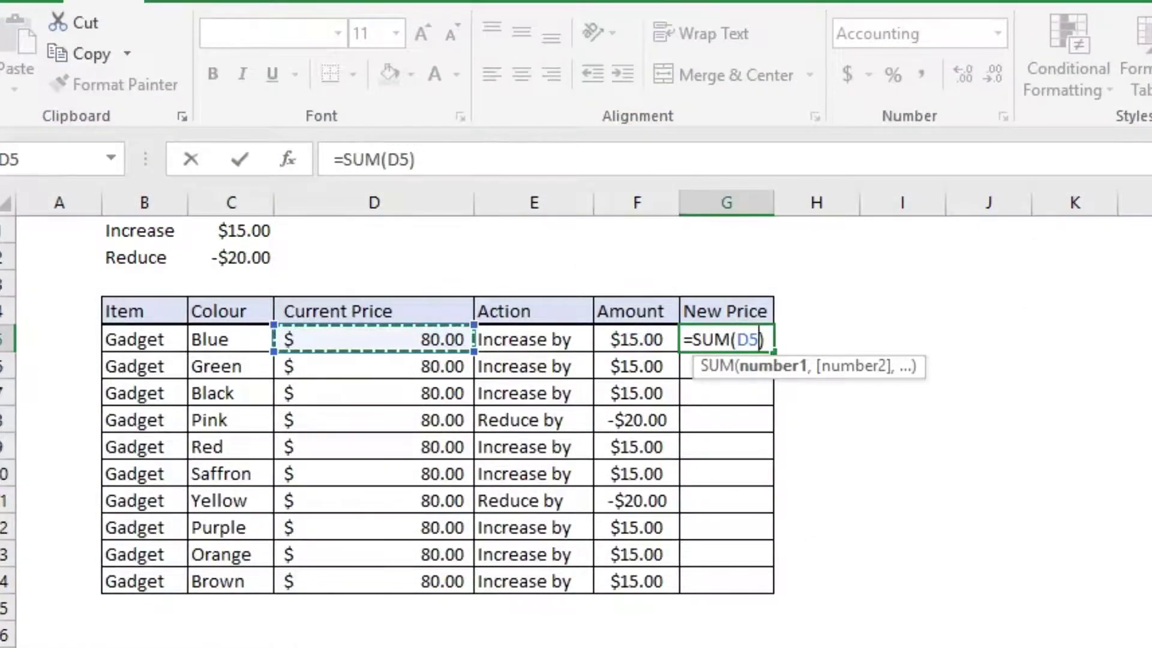
{"action": "type", "text": "+"}
{"action": "key", "text": "Left"}
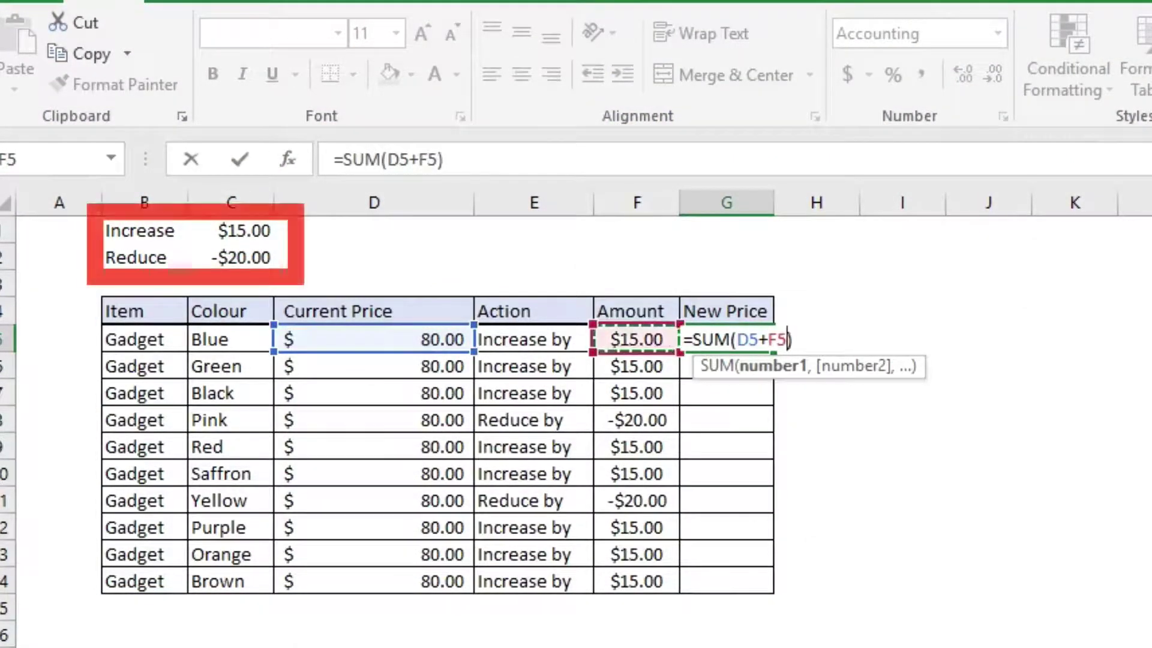
{"action": "key", "text": "Return"}
{"action": "left_click", "coordinate": [726, 339]}
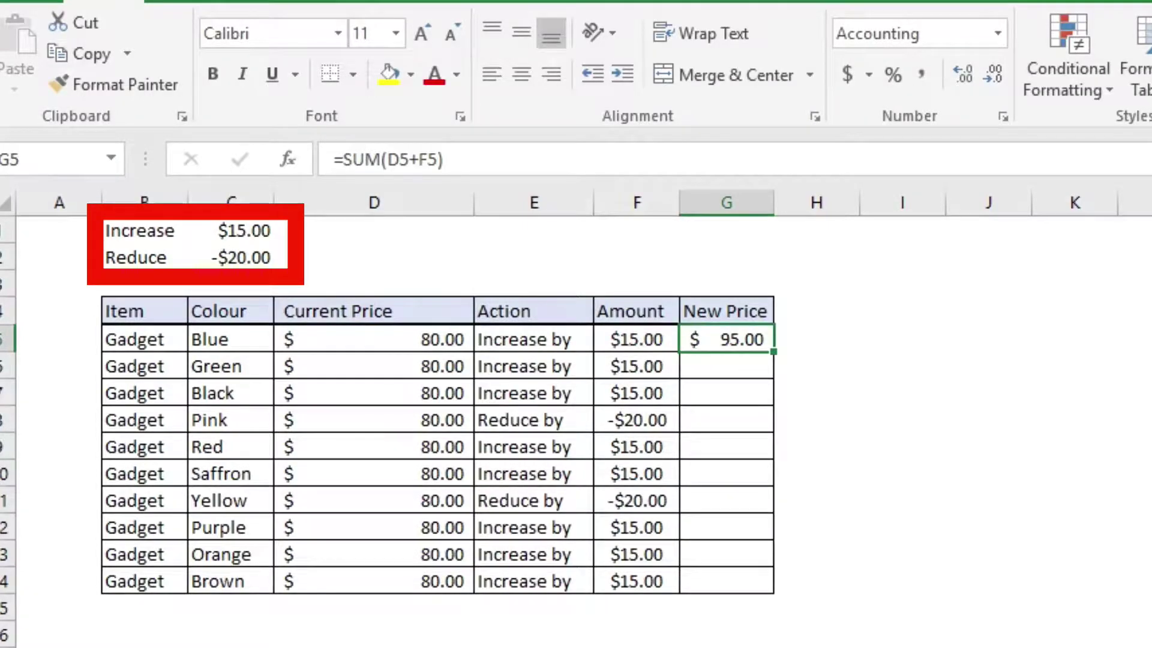
{"action": "left_click_drag", "start_coordinate": [773, 352], "coordinate": [773, 594]}
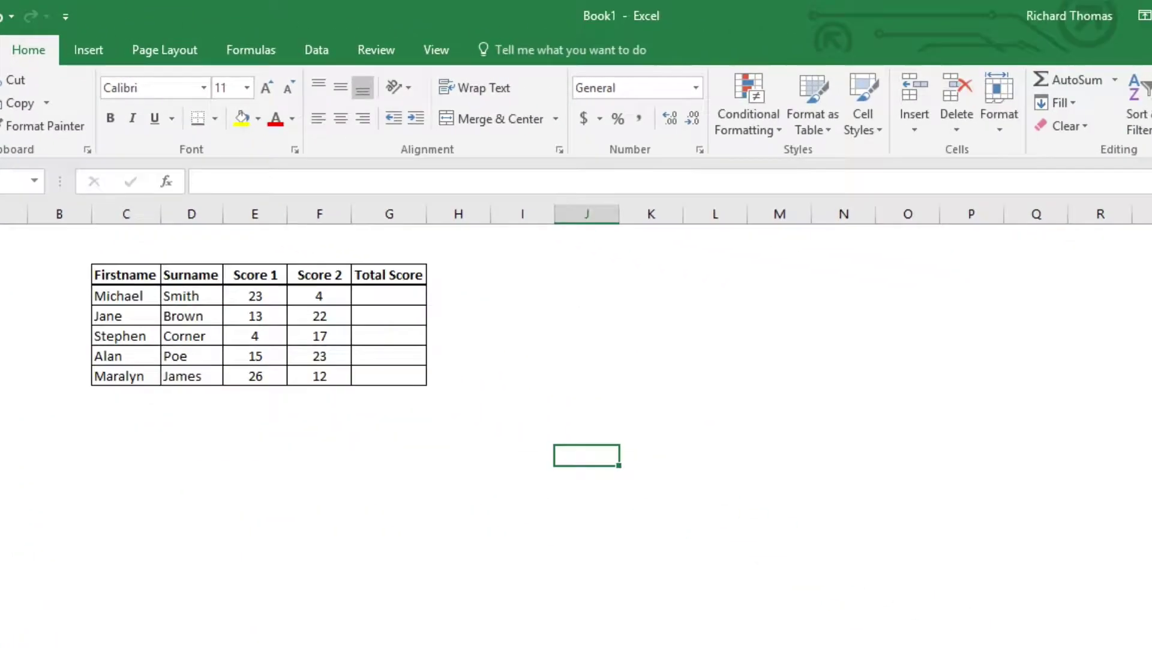
Step: AutoSum Score 1 and Score 2 (E4:F4) in the first Total Score cell and fill the formula down to the last table row
{"action": "left_click", "coordinate": [701, 411]}
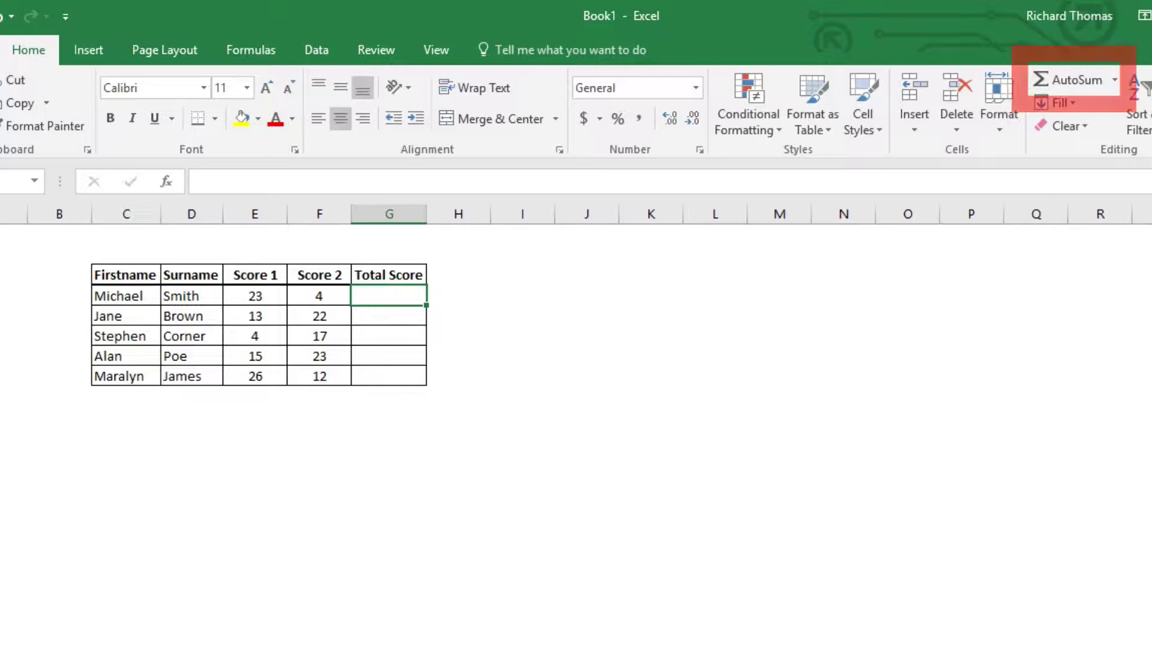
{"action": "left_click", "coordinate": [1068, 79]}
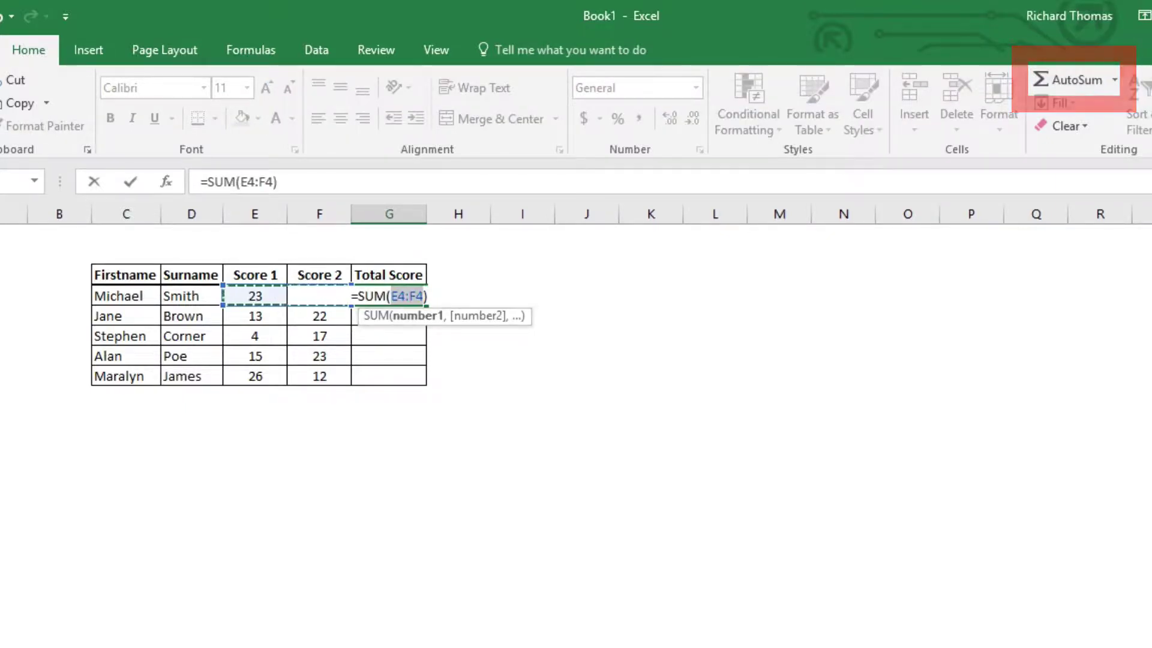
{"action": "key", "text": "Return"}
{"action": "left_click", "coordinate": [389, 296]}
{"action": "left_click_drag", "start_coordinate": [426, 305], "coordinate": [426, 384]}
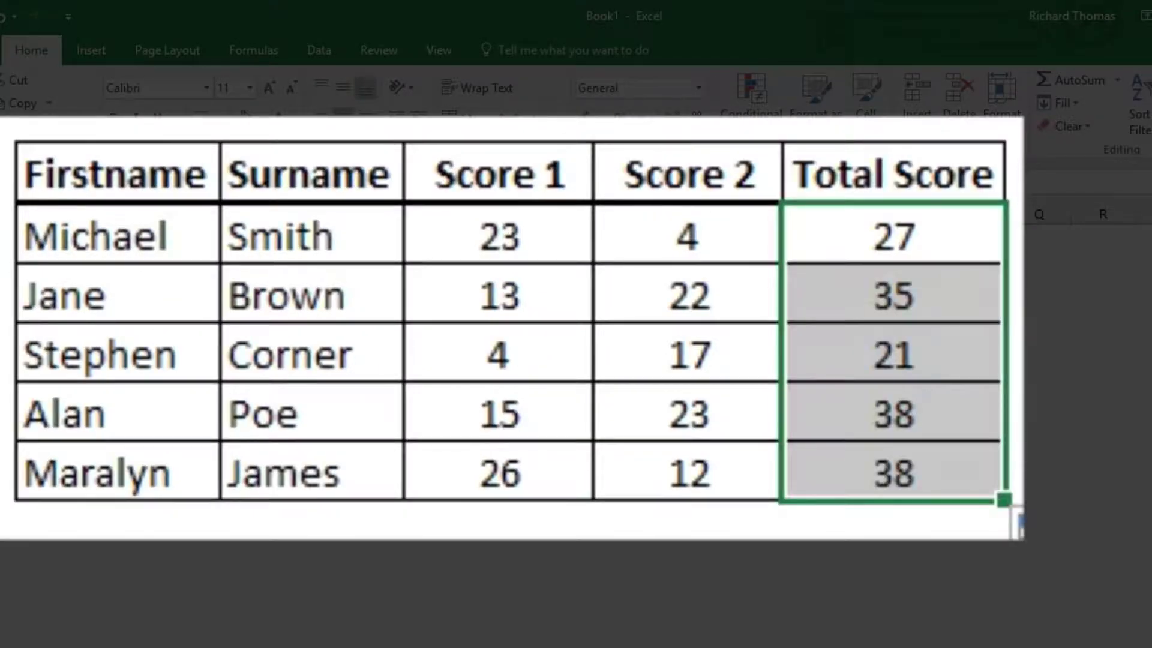
Step: Examine the copied formulas in the Total Score cells of the second to fifth data rows
{"action": "left_click", "coordinate": [894, 296]}
{"action": "left_click", "coordinate": [894, 355]}
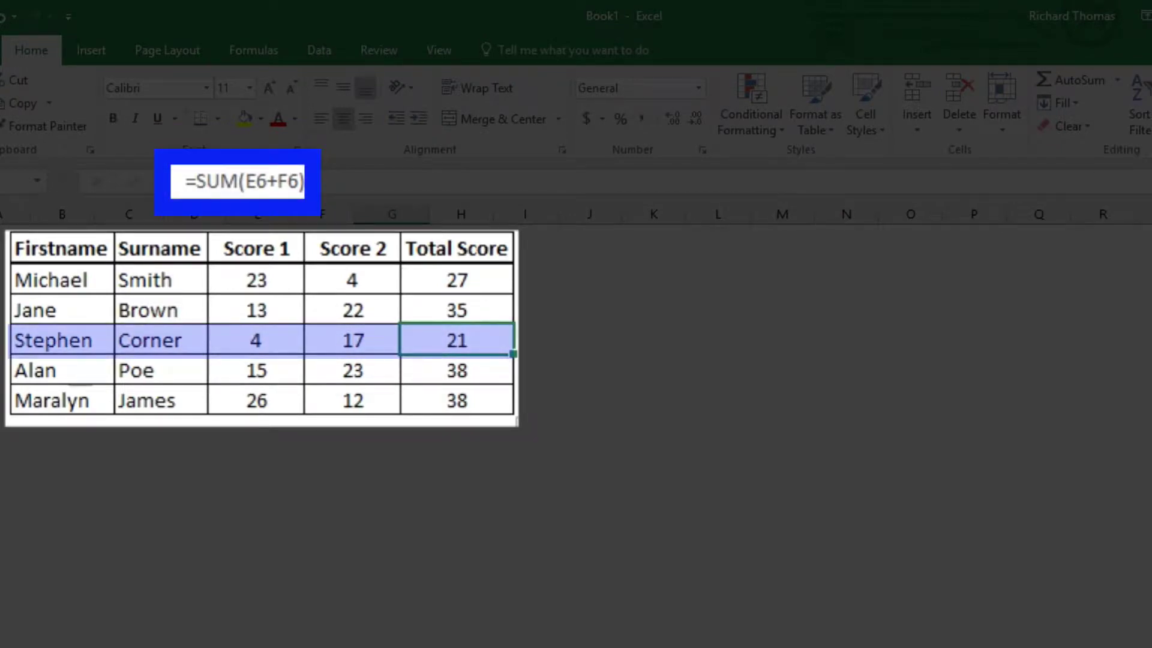
{"action": "left_click", "coordinate": [457, 370]}
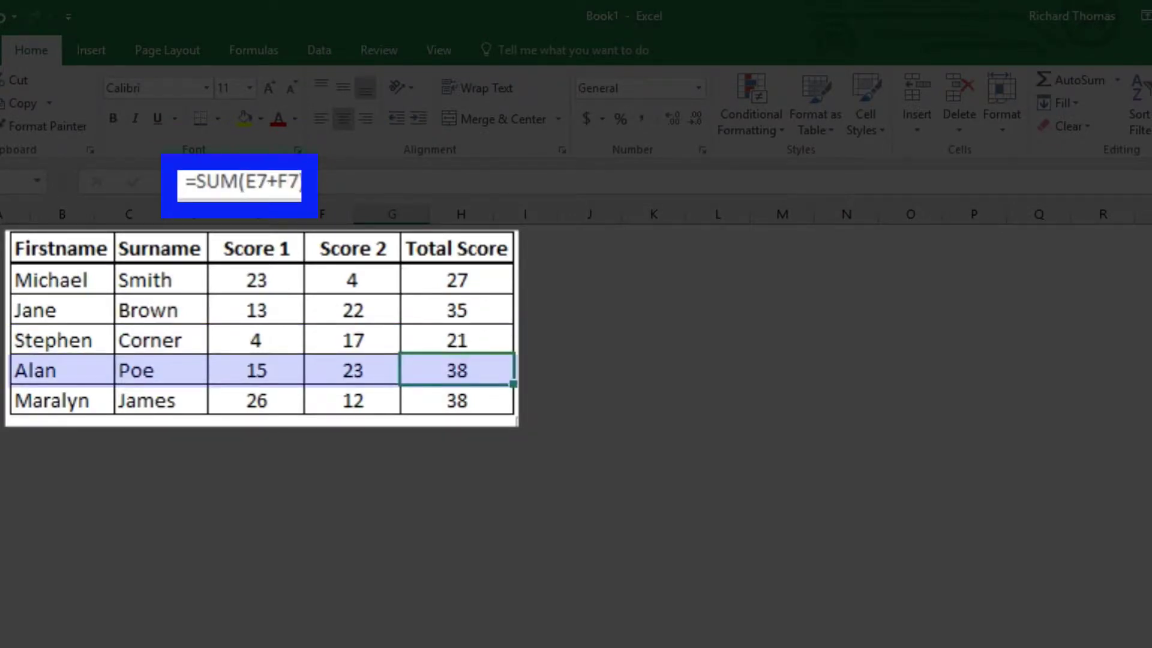
{"action": "left_click", "coordinate": [457, 400]}
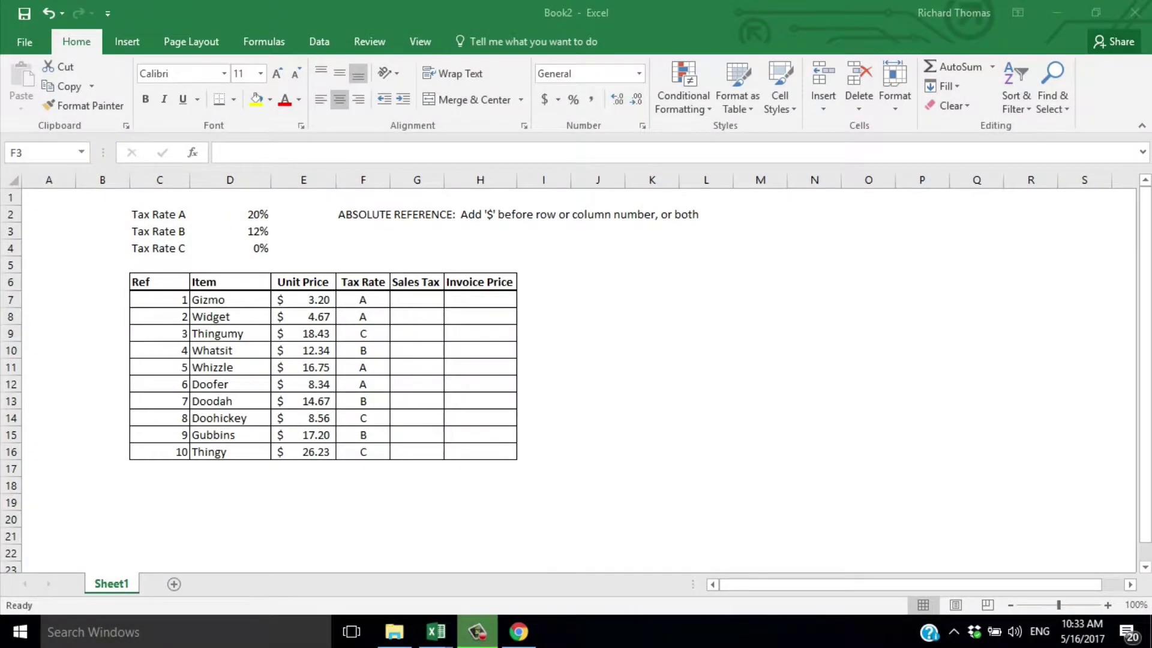
Step: Enter the example reference B$4 in F3, rework it as $B4, and finish it as $B$4
{"action": "type", "text": "B$4"}
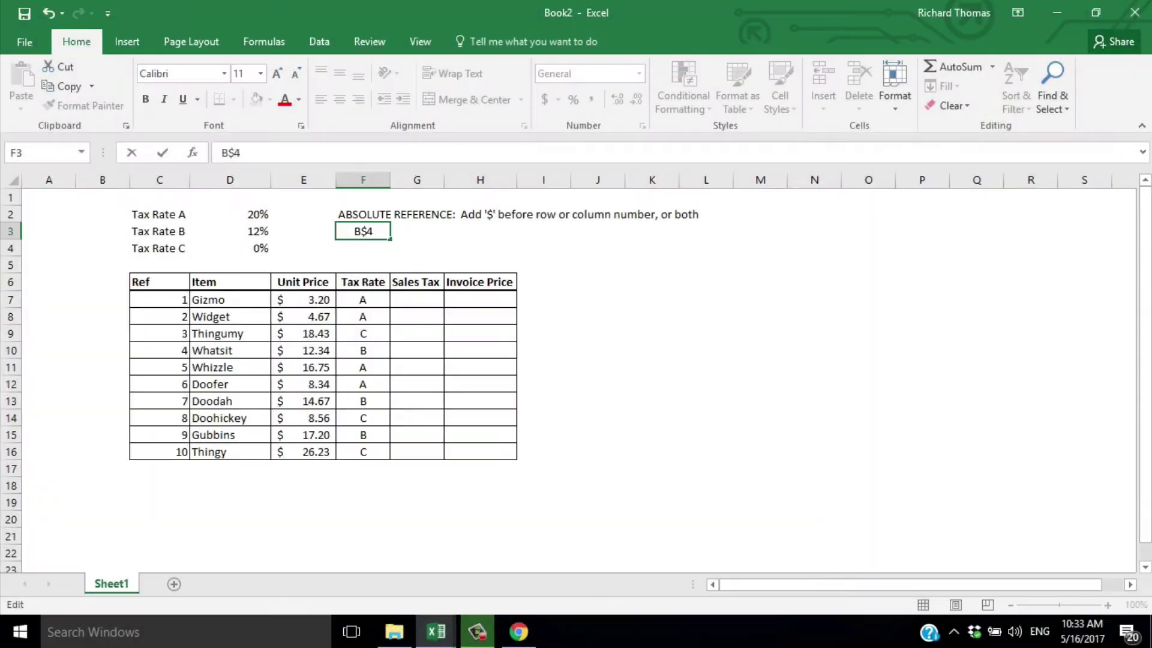
{"action": "key", "text": "BackSpace"}
{"action": "key", "text": "Left"}
{"action": "key", "text": "Left"}
{"action": "type", "text": "$"}
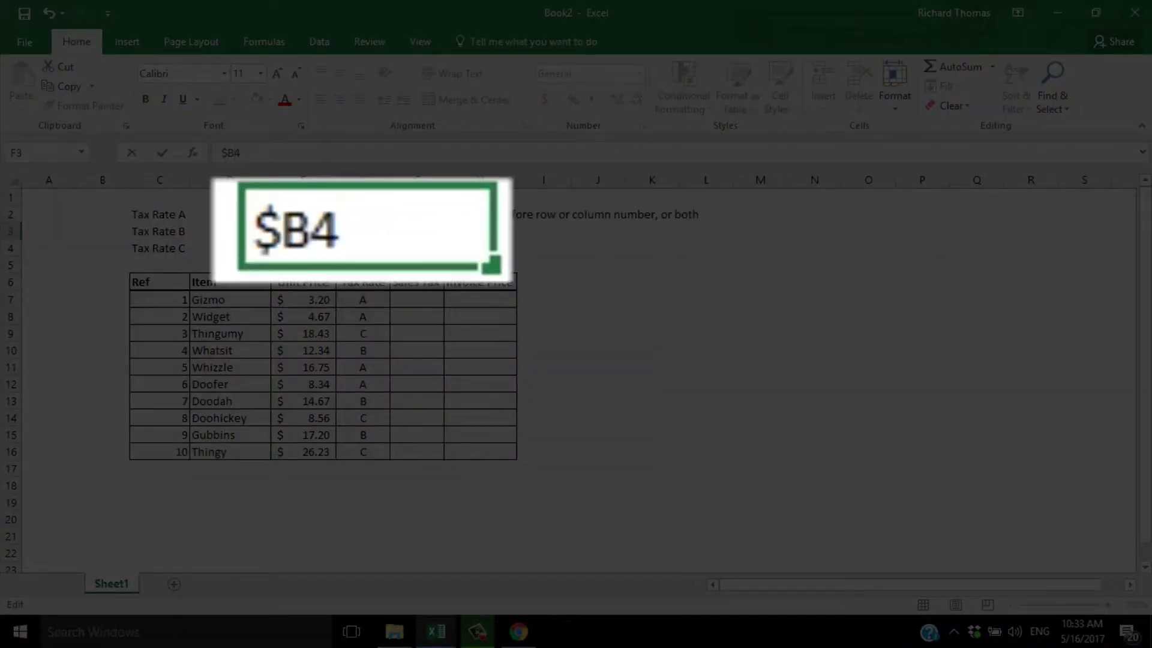
{"action": "key", "text": "Right"}
{"action": "type", "text": "$"}
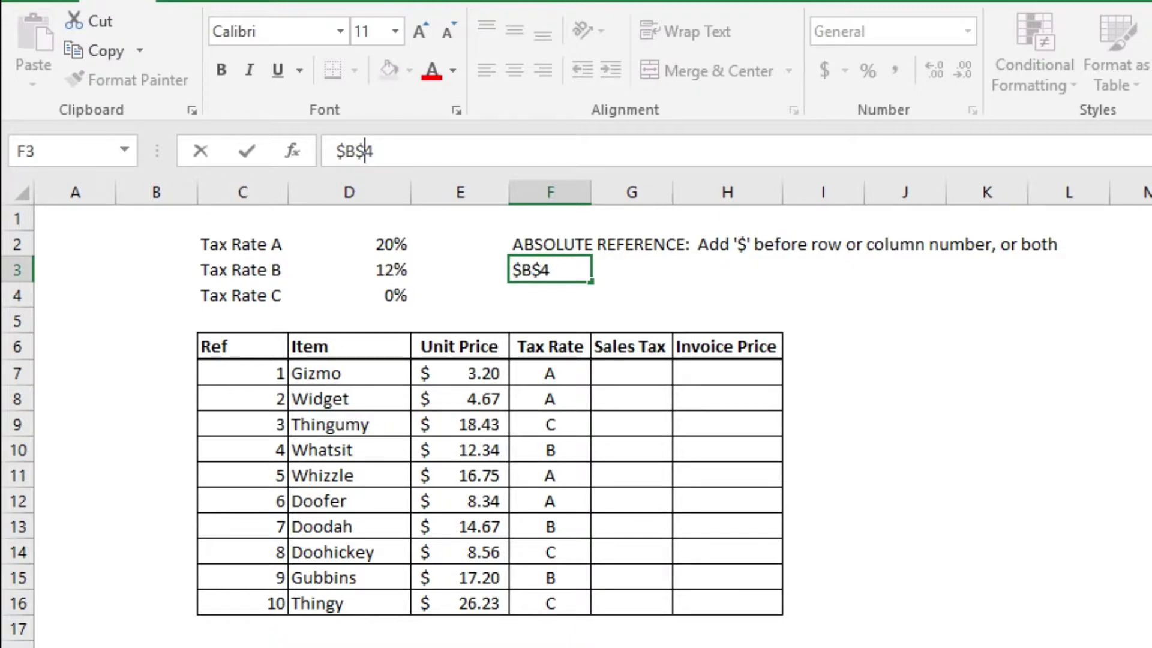
Step: Fill the Sales Tax formula =IF(F7="A",D$2,IF(F7="B",D$3,D$4)) down from G7 to G16
{"action": "left_click_drag", "start_coordinate": [672, 384], "coordinate": [671, 603]}
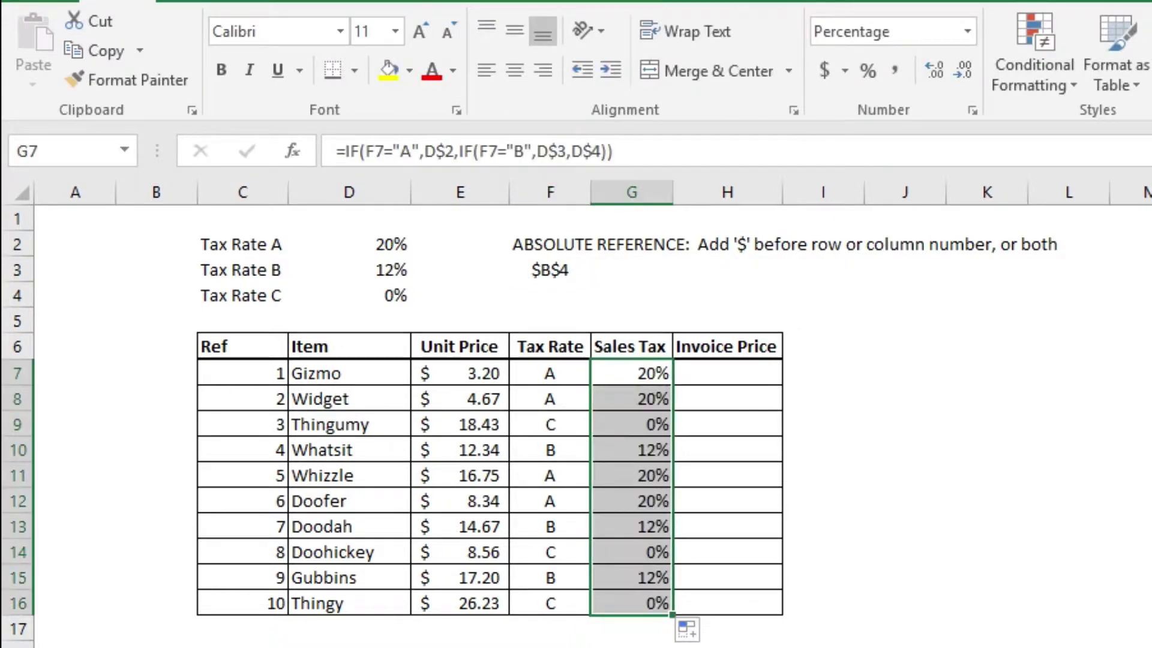
{"action": "left_click", "coordinate": [1068, 576]}
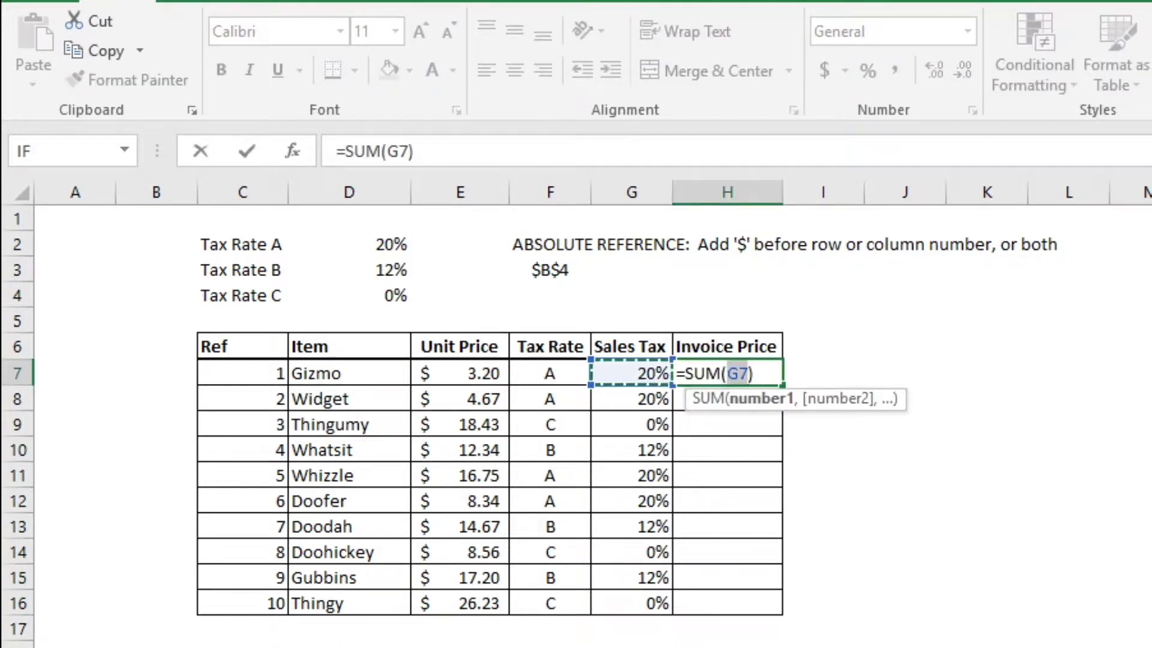
Step: Enter =SUM(E7+(E7*G7)) as the Invoice Price in H7 and fill it down to H16
{"action": "left_click", "coordinate": [460, 373]}
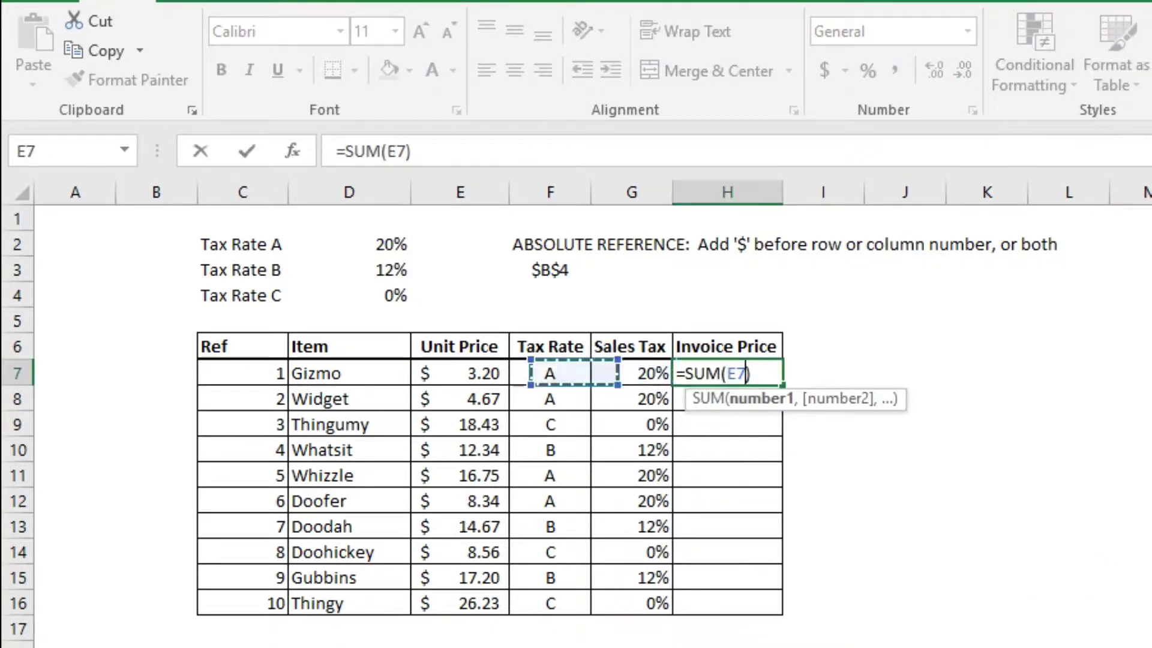
{"action": "key", "text": "F2"}
{"action": "type", "text": "+(E"}
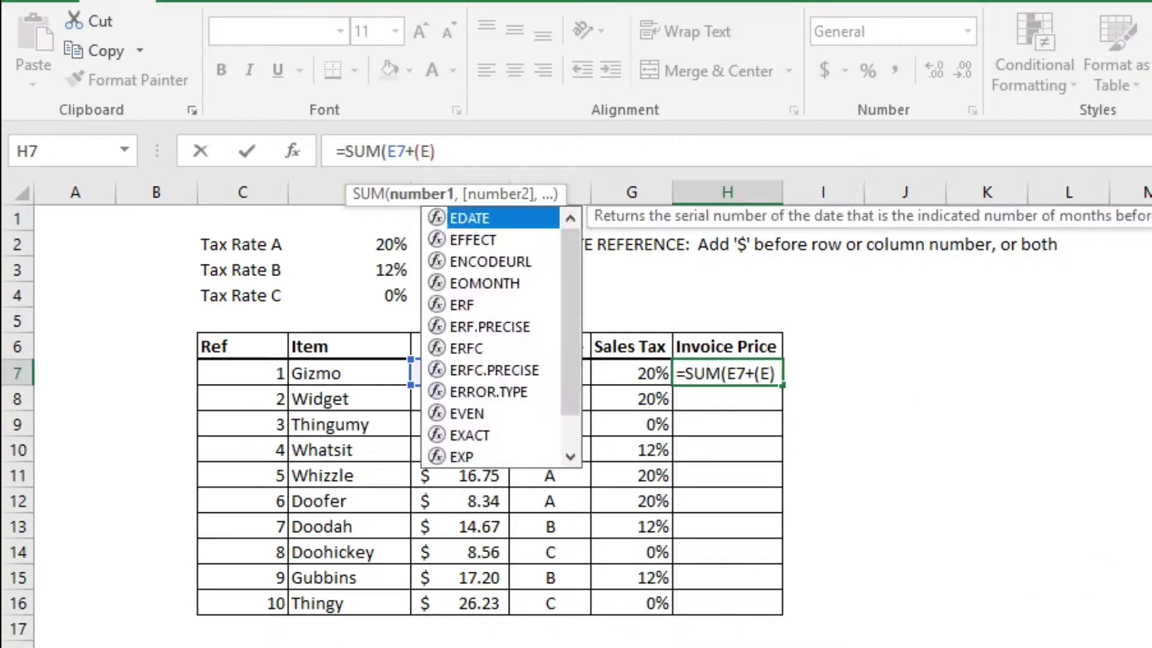
{"action": "type", "text": "7*"}
{"action": "key", "text": "Left"}
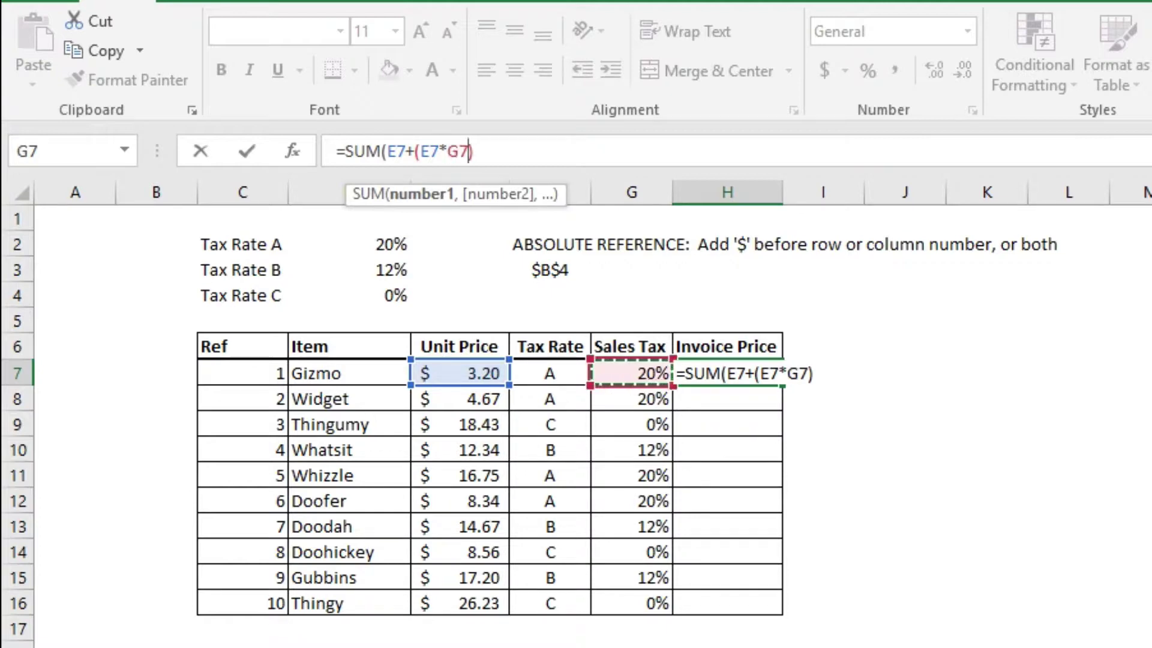
{"action": "key", "text": "Return"}
{"action": "key", "text": "Up"}
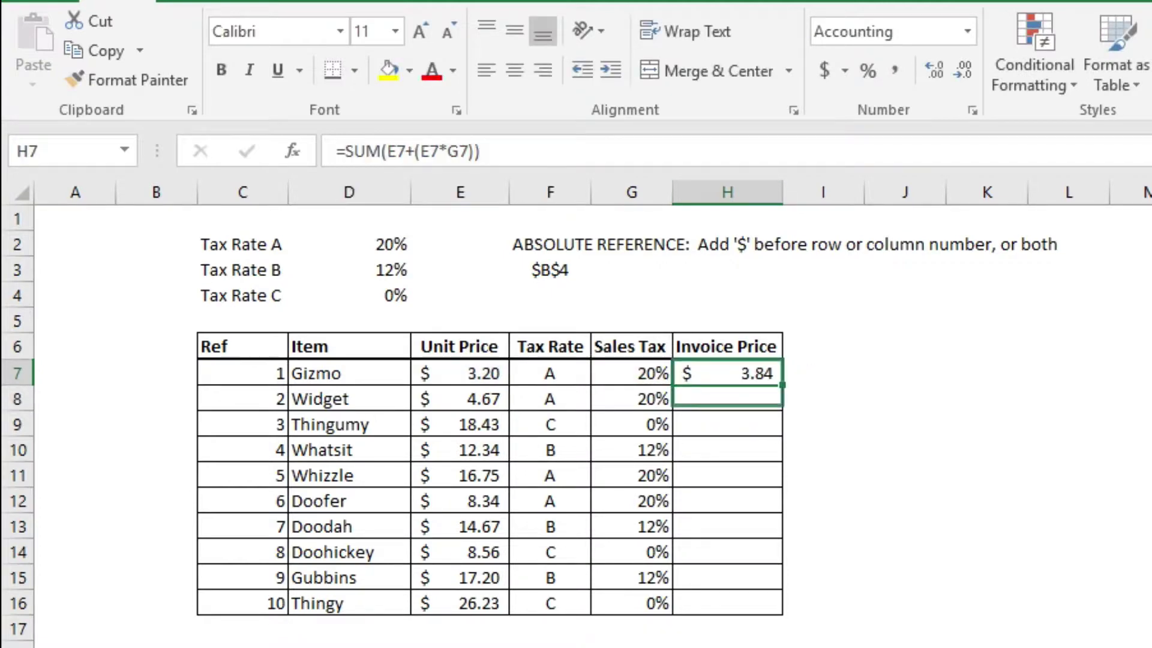
{"action": "left_click_drag", "start_coordinate": [782, 385], "coordinate": [782, 607]}
{"action": "left_click", "coordinate": [987, 474]}
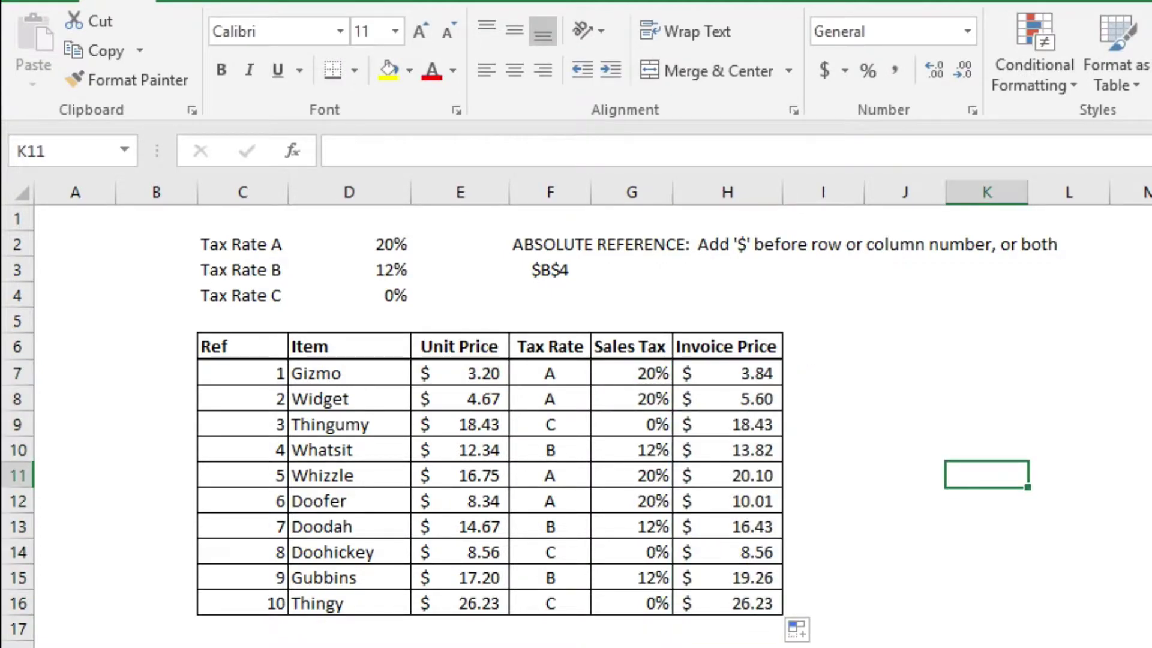
Step: Set Tax Rate A in D2 to 50%
{"action": "left_click", "coordinate": [349, 244]}
{"action": "double_click", "coordinate": [349, 245]}
{"action": "key", "text": "Delete"}
{"action": "key", "text": "Delete"}
{"action": "type", "text": "5"}
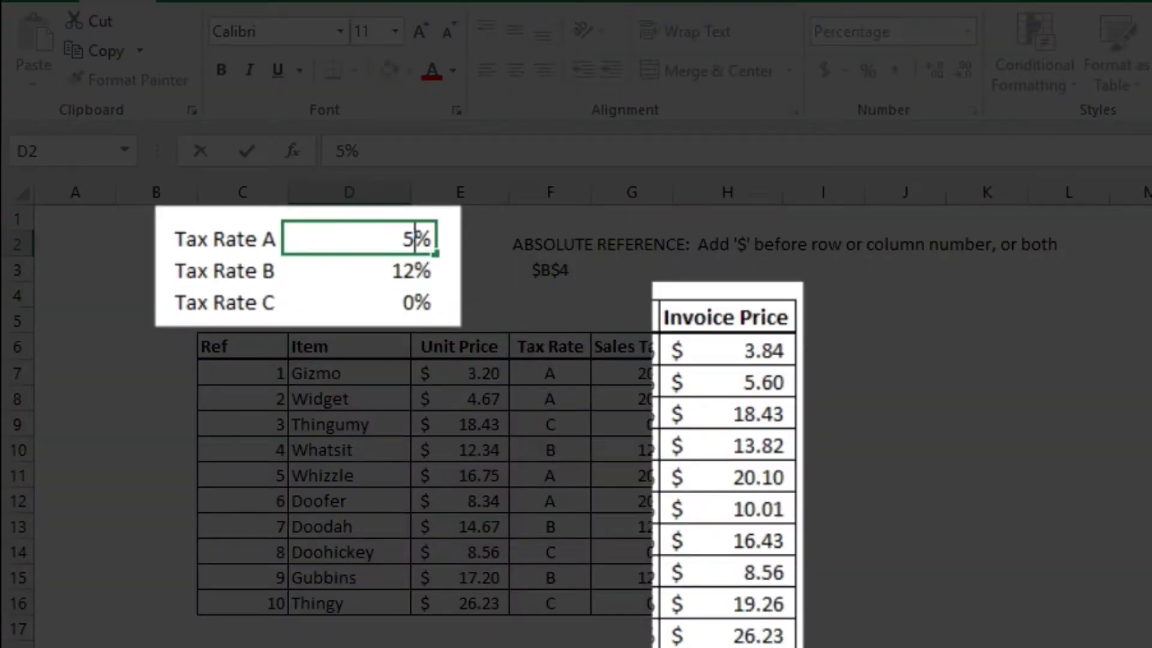
{"action": "type", "text": "0"}
{"action": "key", "text": "Return"}
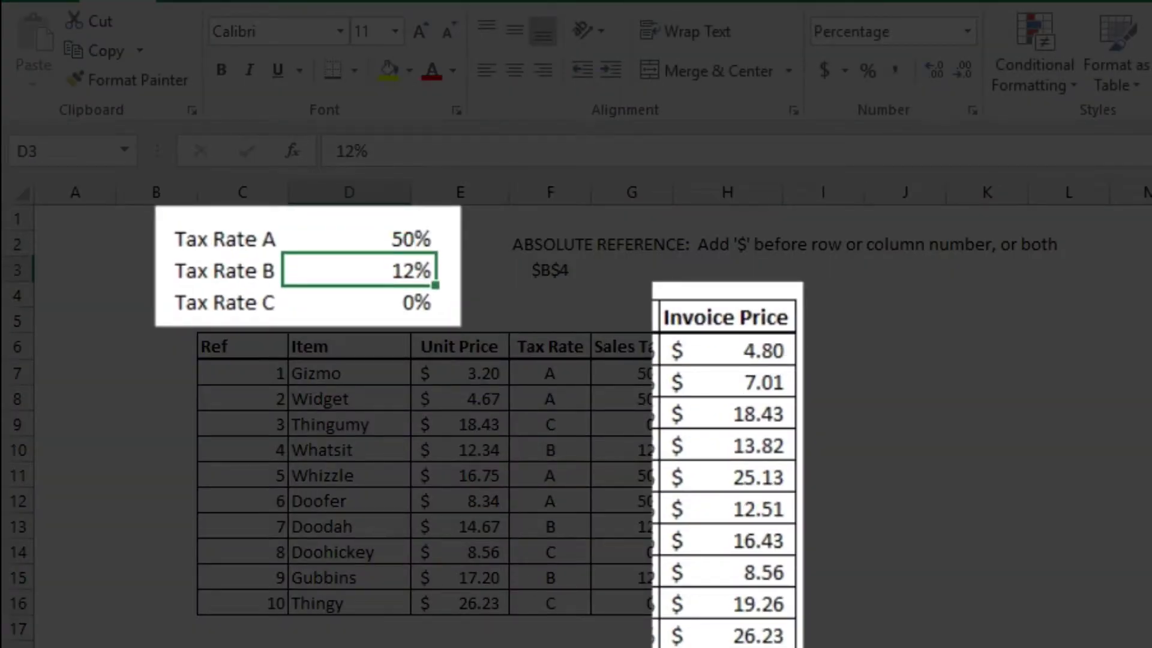
Step: Set Tax Rate B in D3 to 30% and Tax Rate C in D4 to 10%
{"action": "type", "text": "30"}
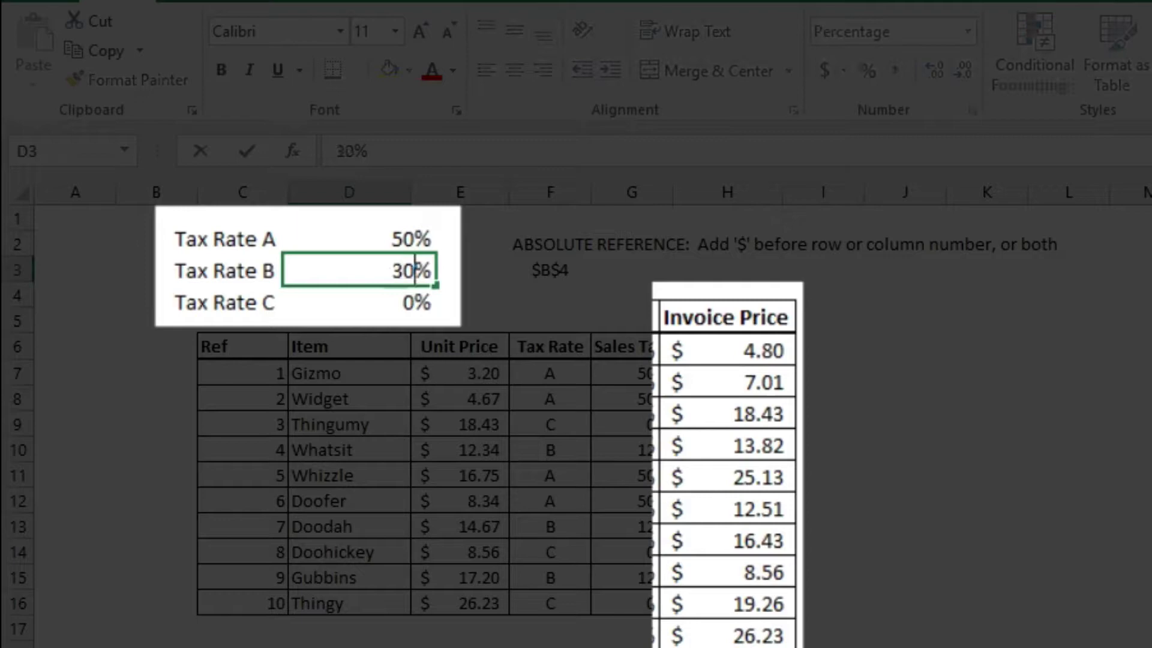
{"action": "key", "text": "Return"}
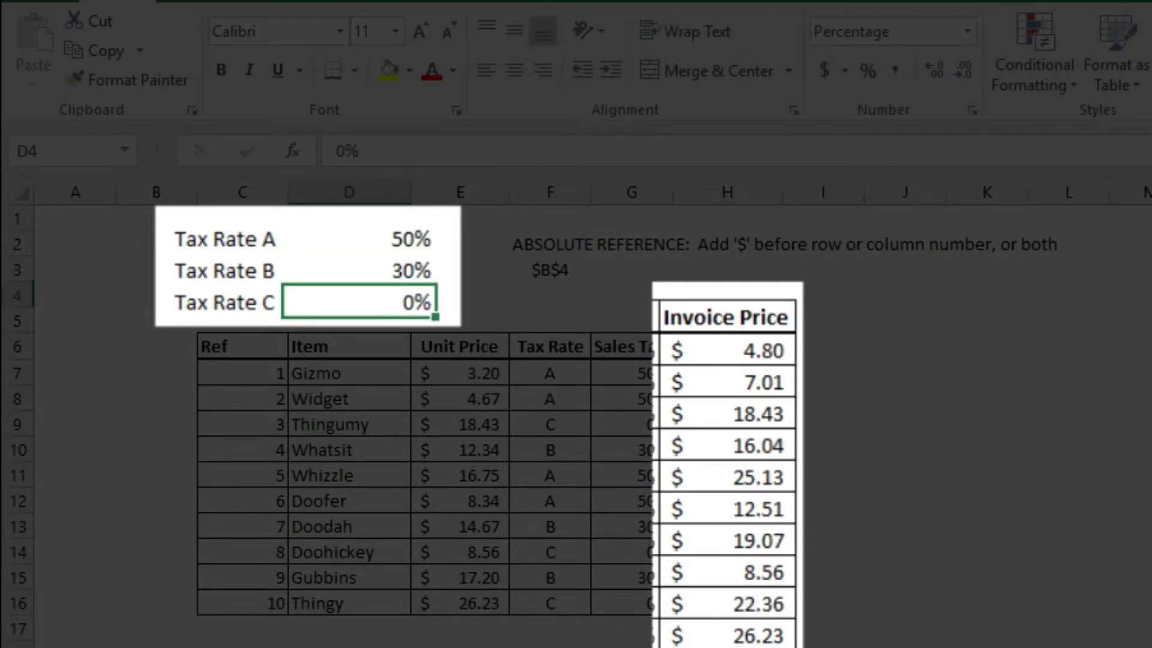
{"action": "type", "text": "10"}
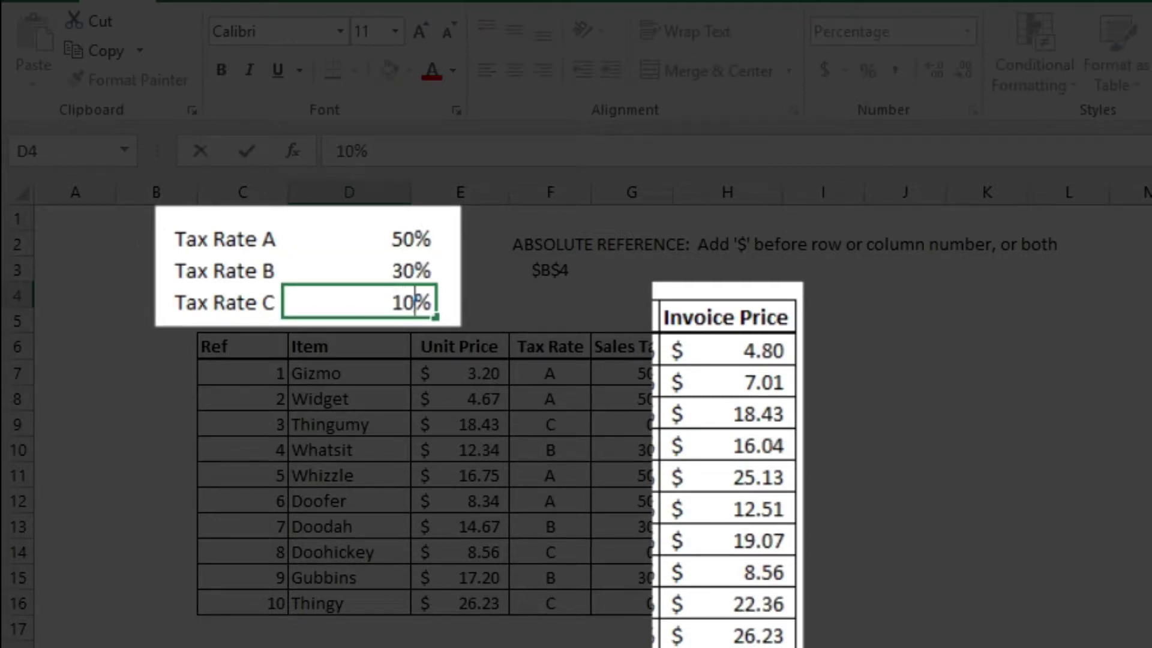
{"action": "key", "text": "Return"}
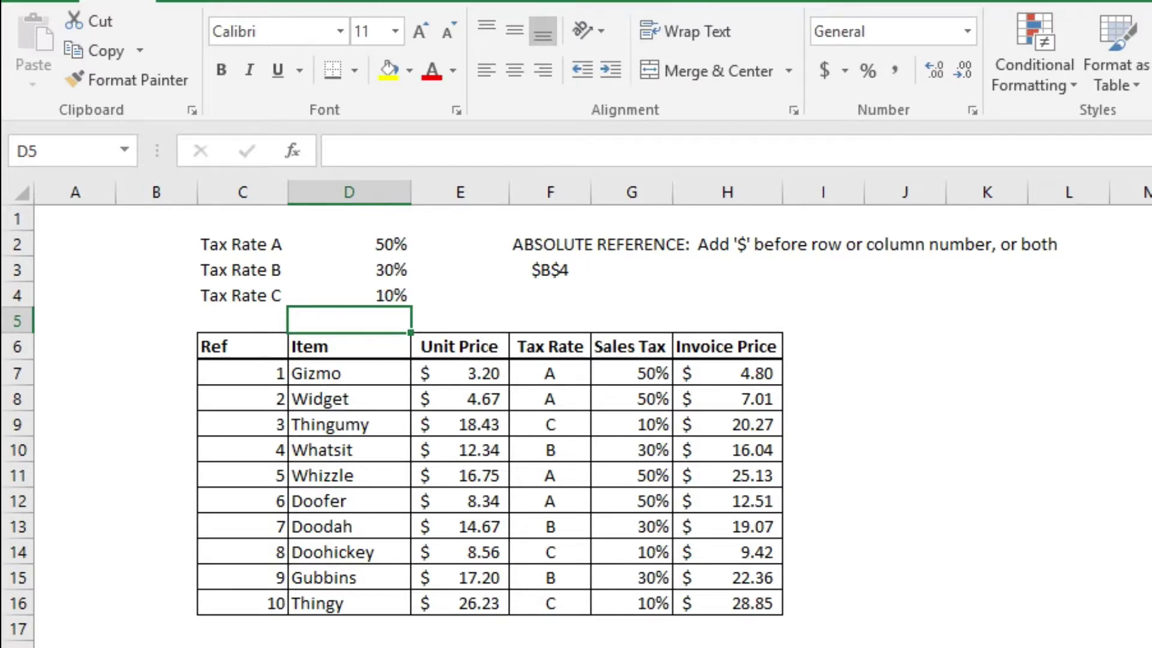
Step: Define the name rateA for the Tax Rate A value in cell D2
{"action": "left_click", "coordinate": [349, 245]}
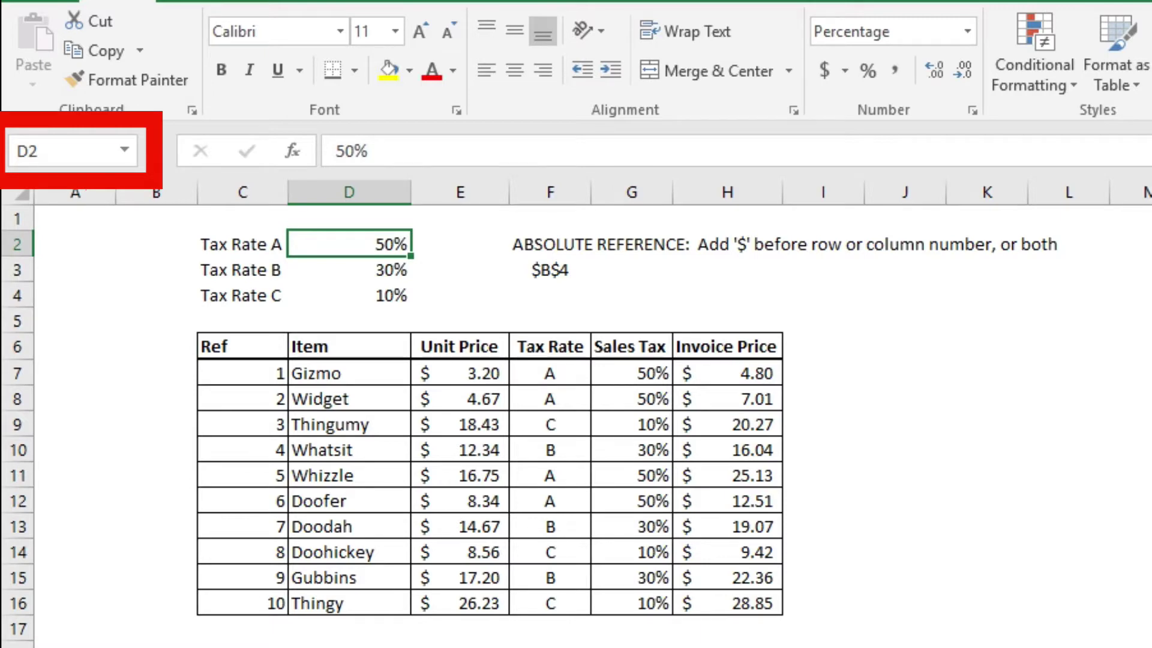
{"action": "left_click", "coordinate": [71, 151]}
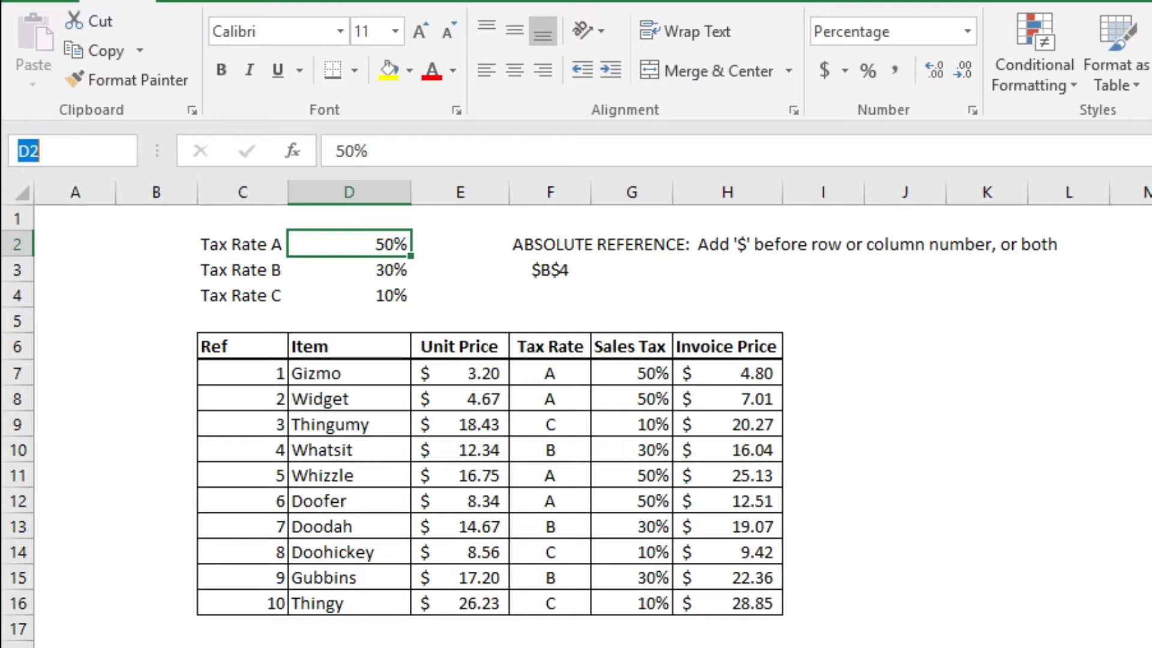
{"action": "type", "text": "rateA"}
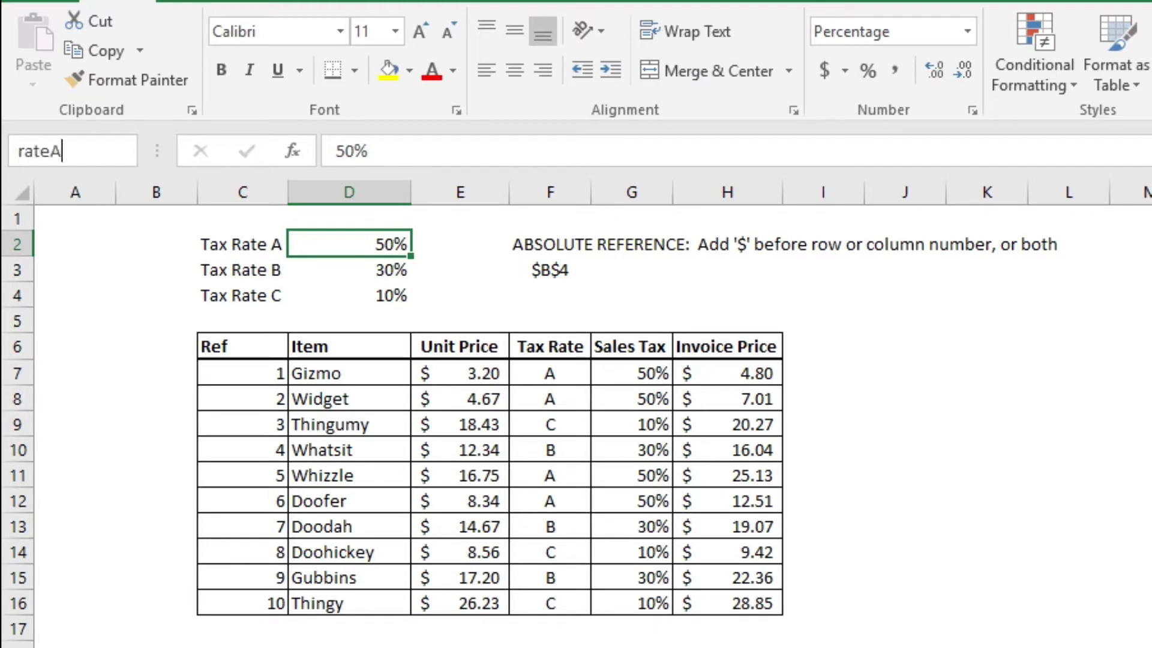
{"action": "key", "text": "Return"}
Step: Define the name rateB for the Tax Rate B value in cell D3
{"action": "key", "text": "Down"}
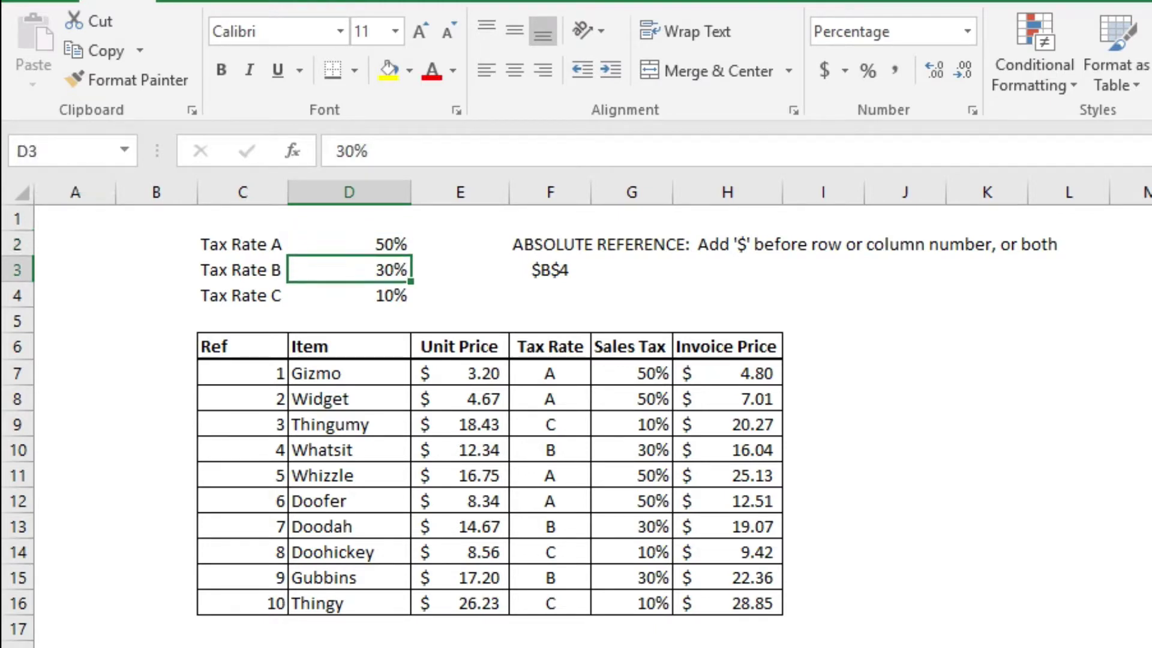
{"action": "left_click", "coordinate": [39, 152]}
{"action": "type", "text": "rateB"}
{"action": "key", "text": "Return"}
Step: Define the name rateC for the Tax Rate C value in cell D4
{"action": "key", "text": "Down"}
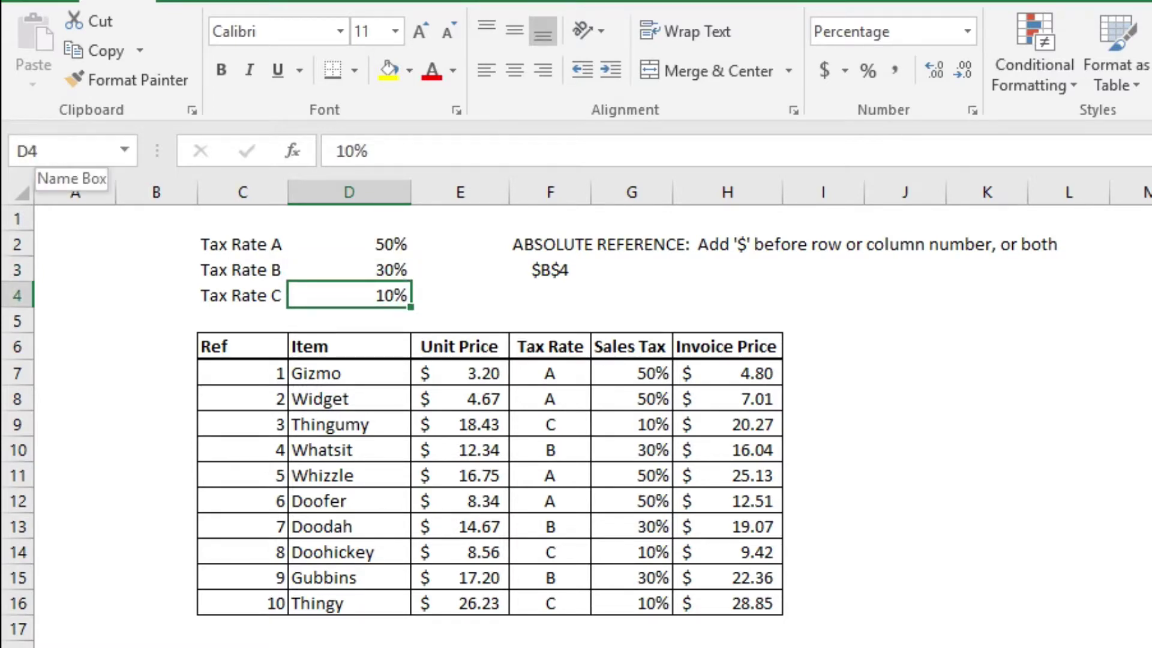
{"action": "left_click", "coordinate": [36, 151]}
{"action": "type", "text": "ra"}
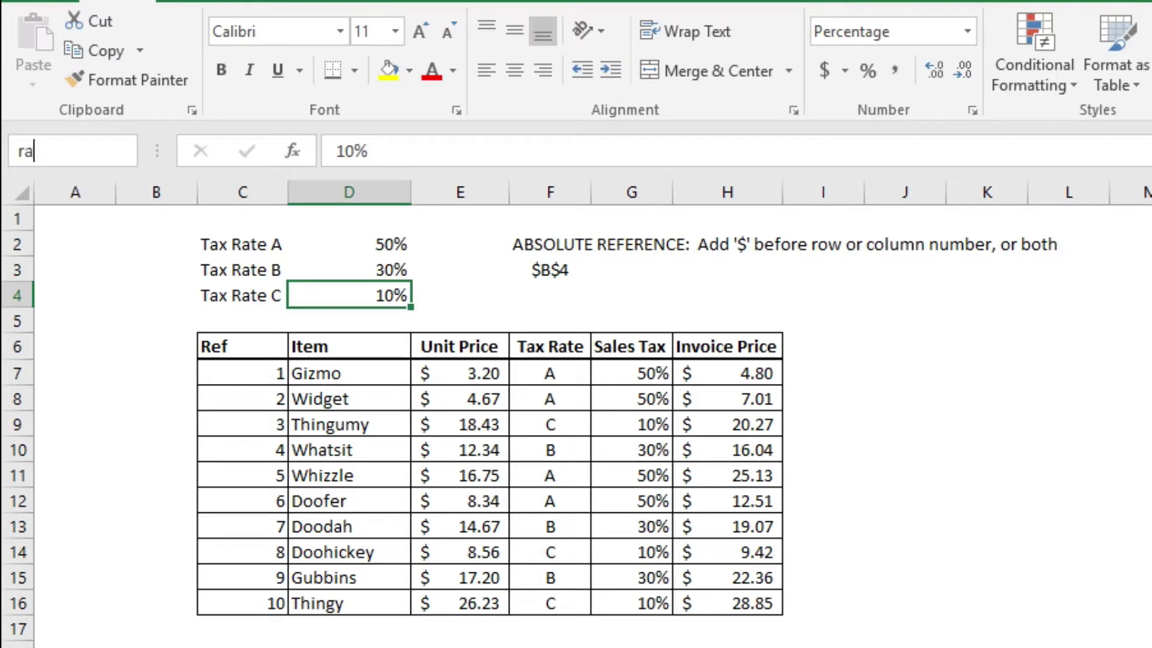
{"action": "type", "text": "teC"}
{"action": "key", "text": "Return"}
{"action": "left_click", "coordinate": [349, 244]}
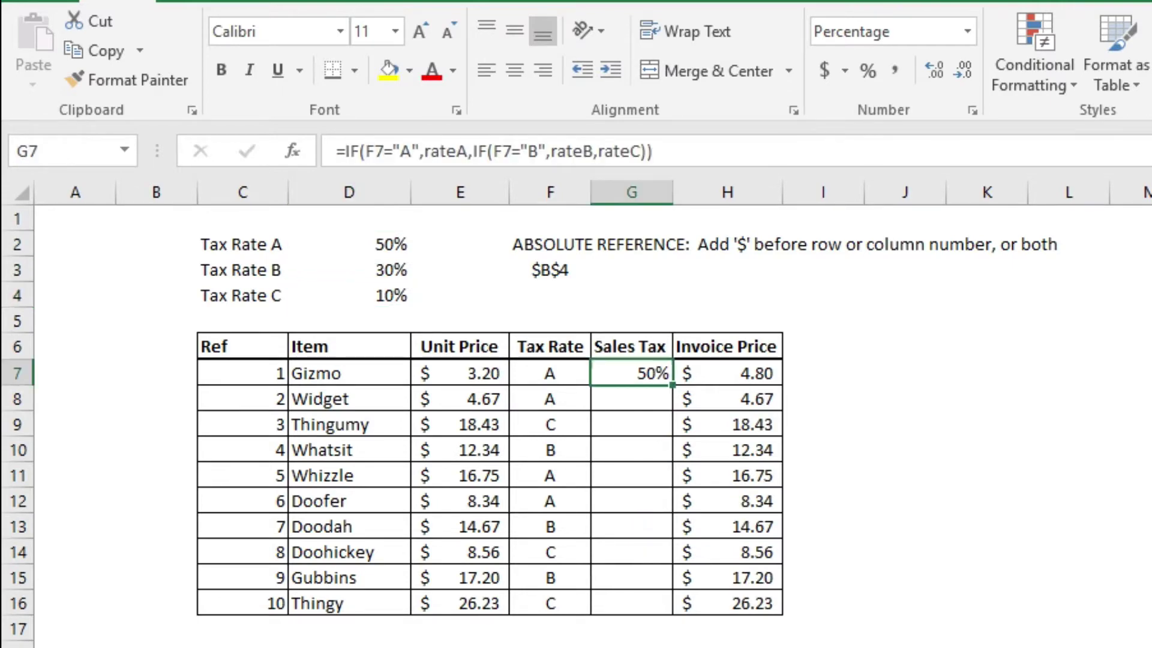
Step: Fill the Sales Tax formula that uses rateA, rateB and rateC down from G7 to G16, and check the copied formula in G16
{"action": "key", "text": "shift+Down"}
{"action": "key", "text": "shift+Down"}
{"action": "key", "text": "shift+Down"}
{"action": "key", "text": "shift+Down"}
{"action": "key", "text": "shift+Down"}
{"action": "key", "text": "shift+Down"}
{"action": "key", "text": "shift+Down"}
{"action": "key", "text": "shift+Down"}
{"action": "key", "text": "shift+Down"}
{"action": "key", "text": "shift+Down"}
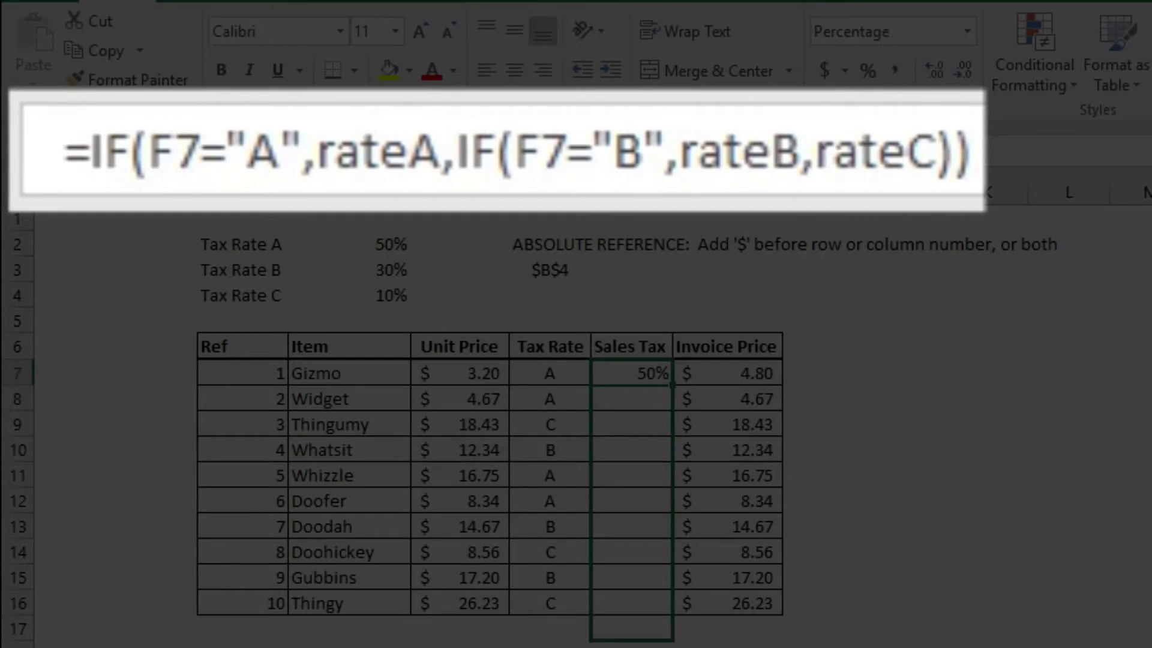
{"action": "key", "text": "shift+Up"}
{"action": "key", "text": "ctrl+d"}
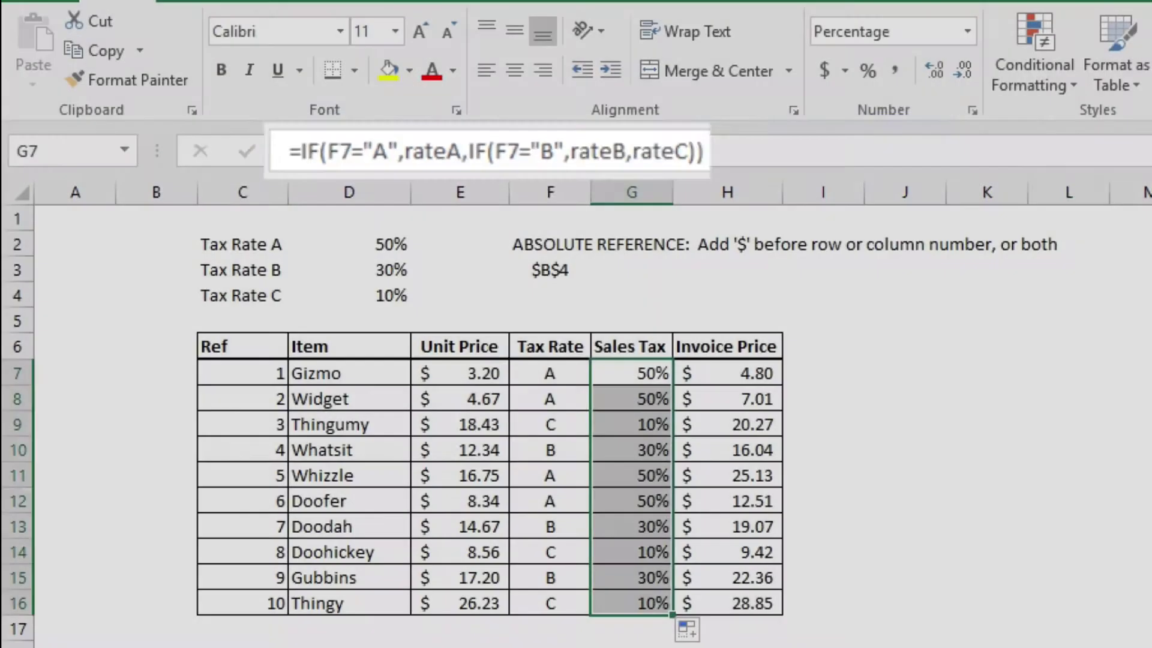
{"action": "left_click_drag", "start_coordinate": [1068, 475], "coordinate": [1068, 501]}
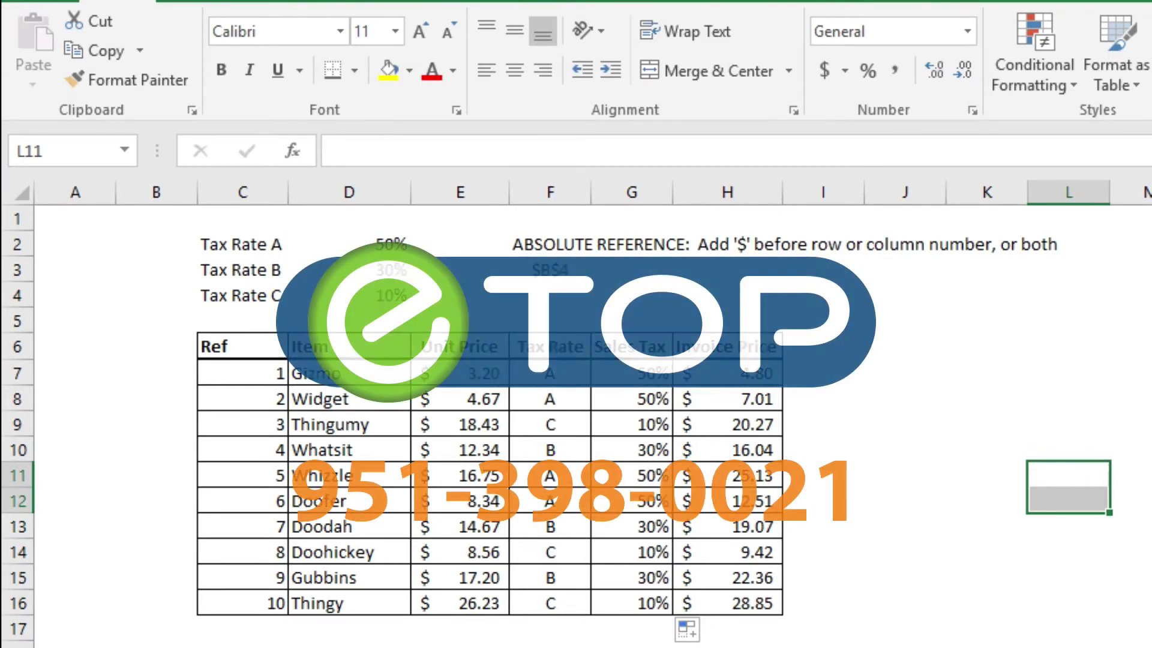
{"action": "left_click", "coordinate": [632, 602]}
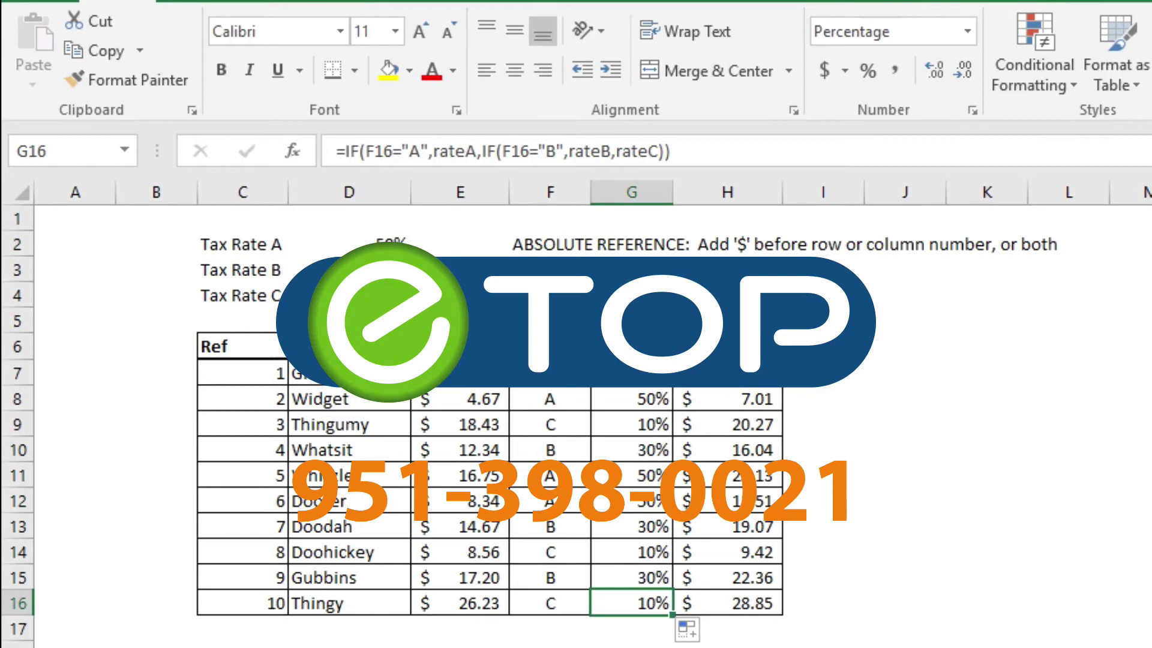